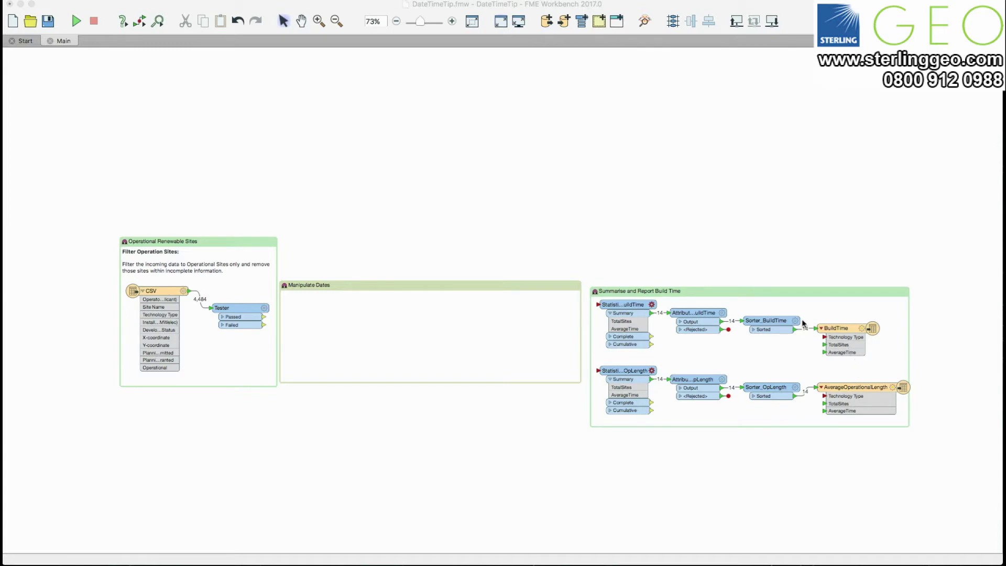
# Add a DateFormatter transformer through a quick search for 'date' on the canvas.
pyautogui.click(404, 318)
pyautogui.doubleClick(405, 318)
pyautogui.write('date')
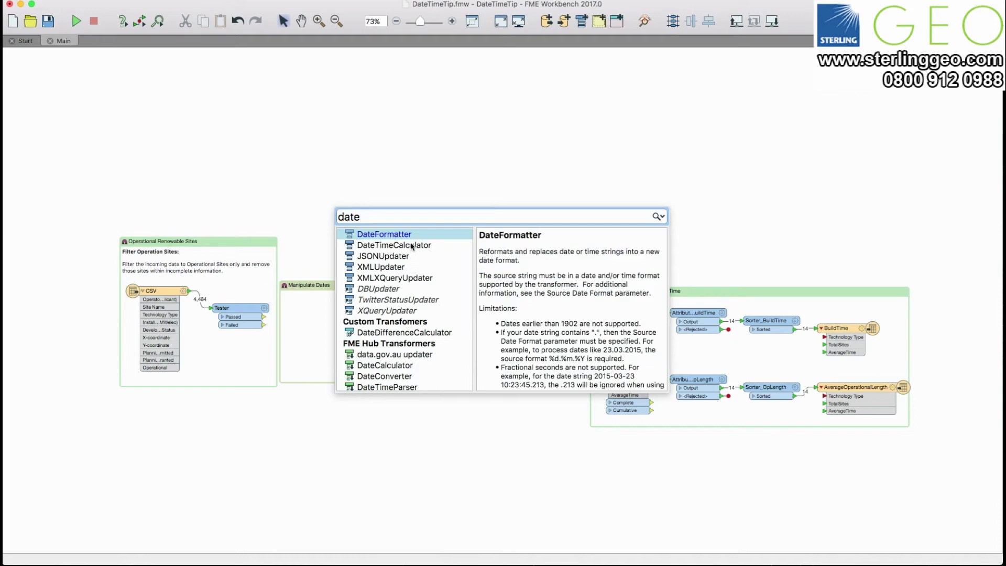
pyautogui.click(410, 234)
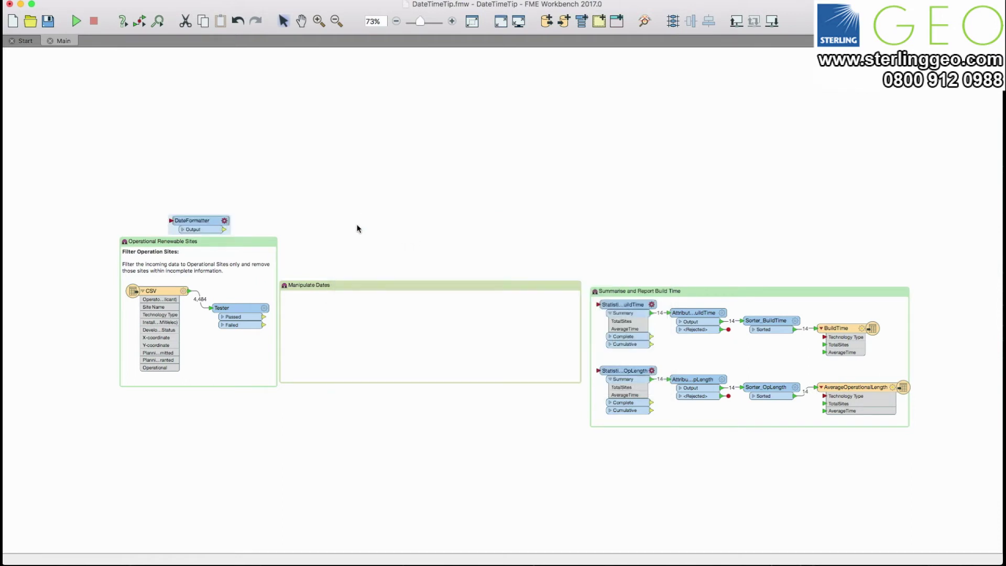
# Move the DateFormatter into the Manipulate Dates bookmark and feed it the Tester's Passed output.
pyautogui.moveTo(179, 219); pyautogui.dragTo(327, 315)
pyautogui.moveTo(264, 316); pyautogui.dragTo(302, 316)
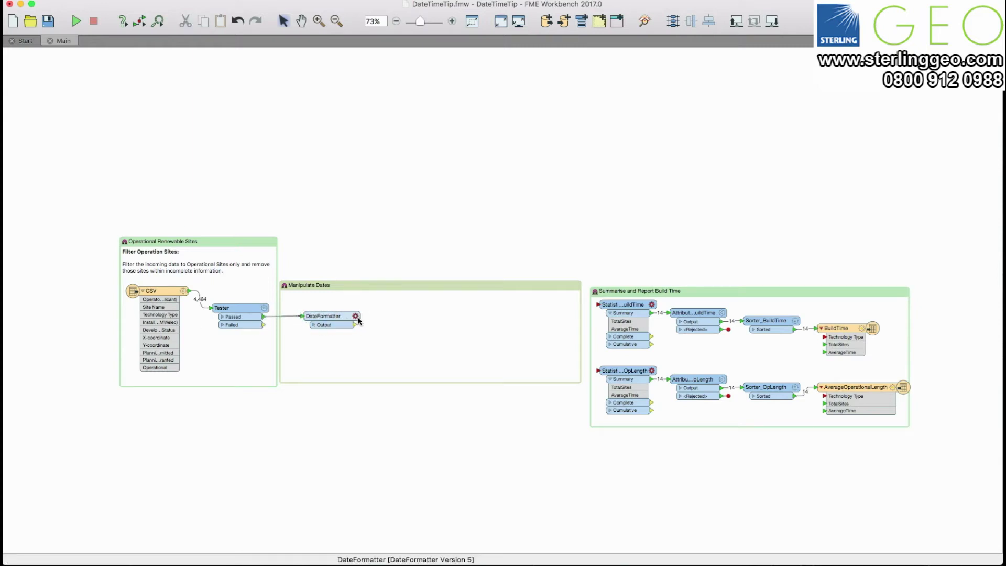
pyautogui.click(356, 317)
# Select Operational, Planning Application Submitted and Planning Permission Granted as the DateFormatter's date attributes.
pyautogui.click(613, 279)
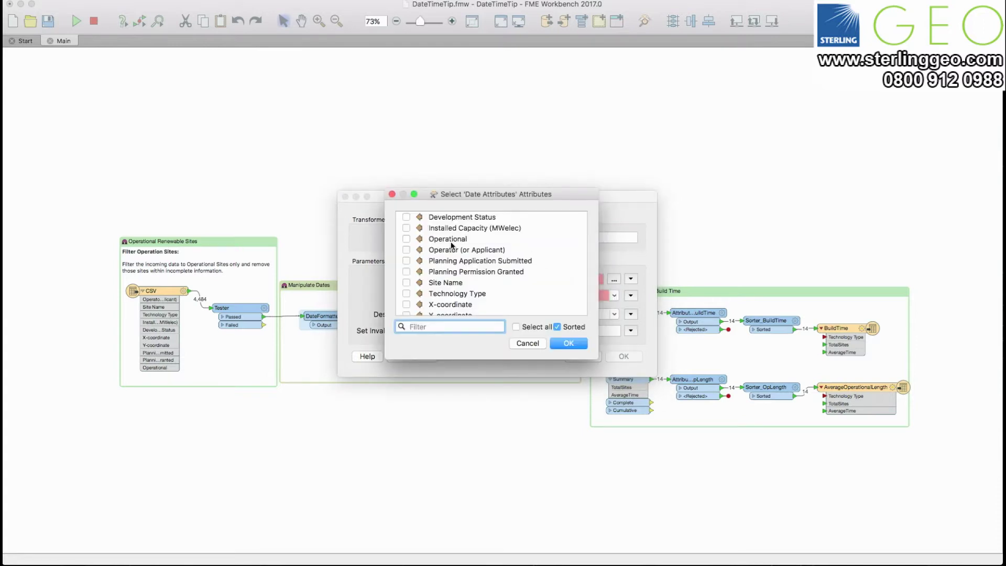
pyautogui.click(450, 239)
pyautogui.click(407, 239)
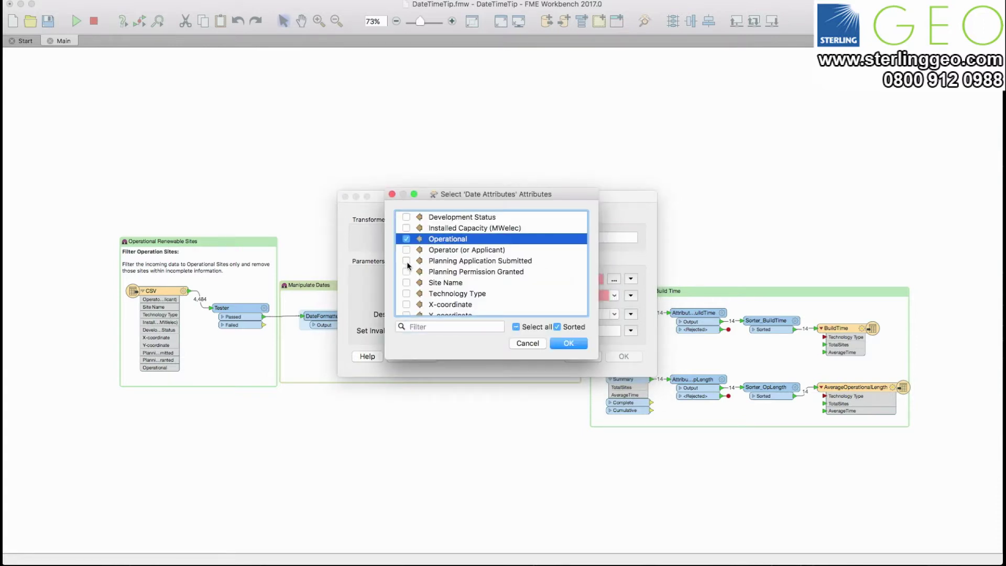
pyautogui.click(406, 260)
pyautogui.click(406, 271)
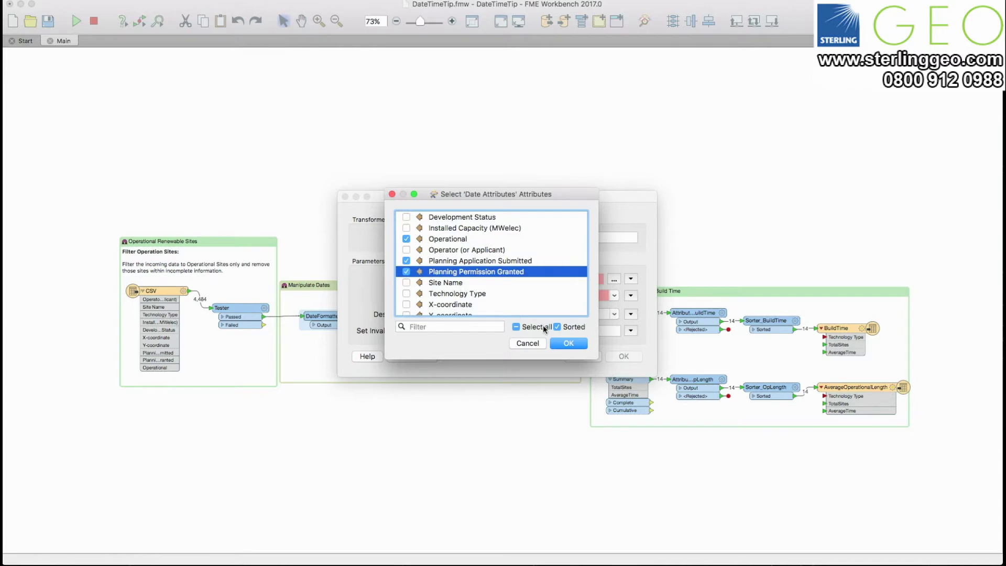
pyautogui.click(555, 341)
# Set the source format to Unknown - Automatic Detection, keep FME Date/Time output, and confirm.
pyautogui.click(614, 296)
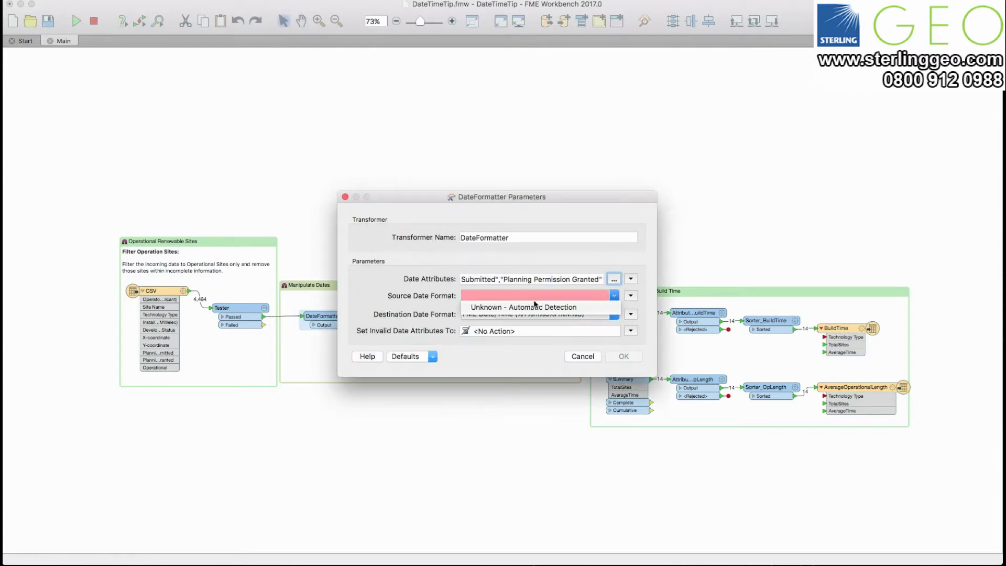
pyautogui.click(534, 308)
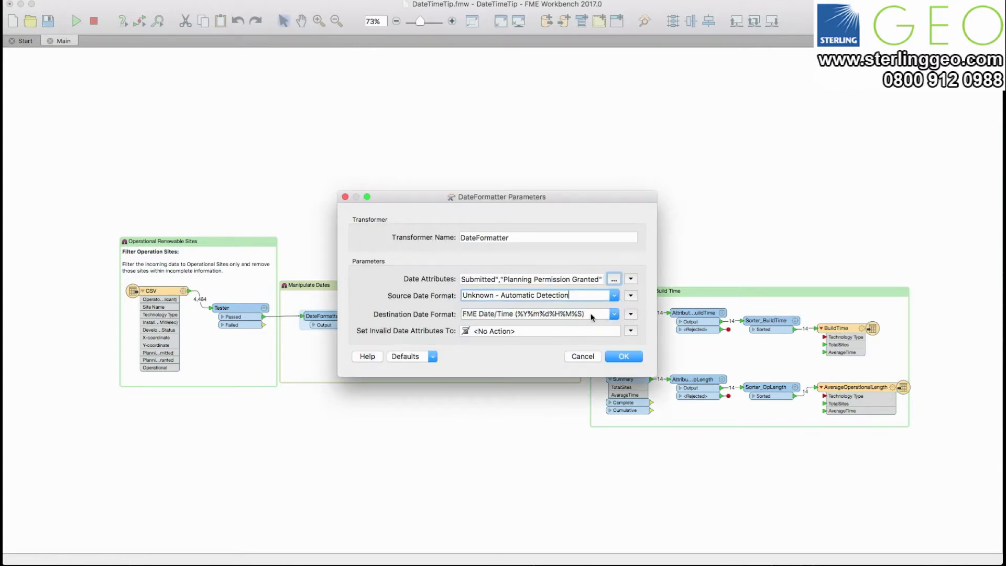
pyautogui.click(613, 314)
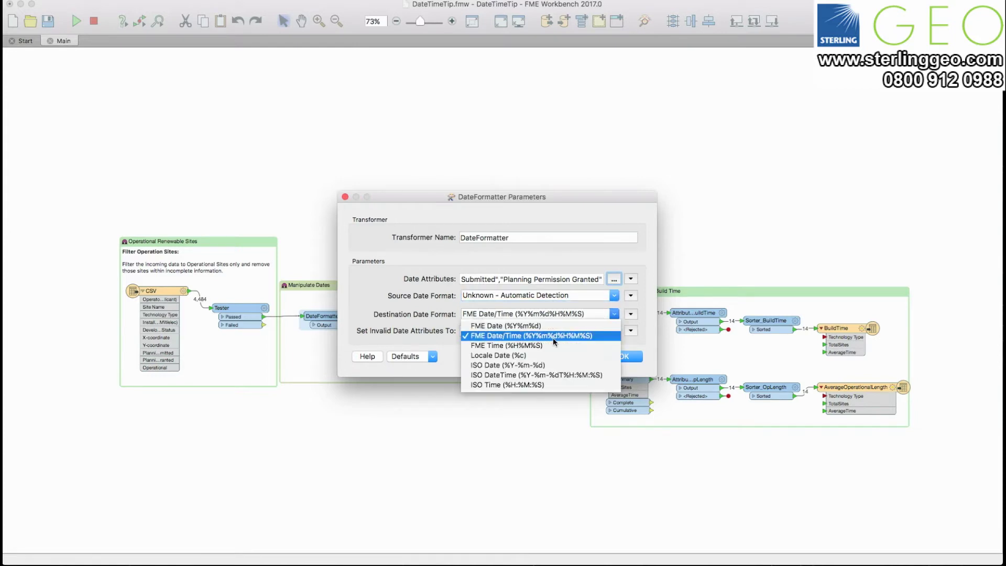
pyautogui.click(553, 340)
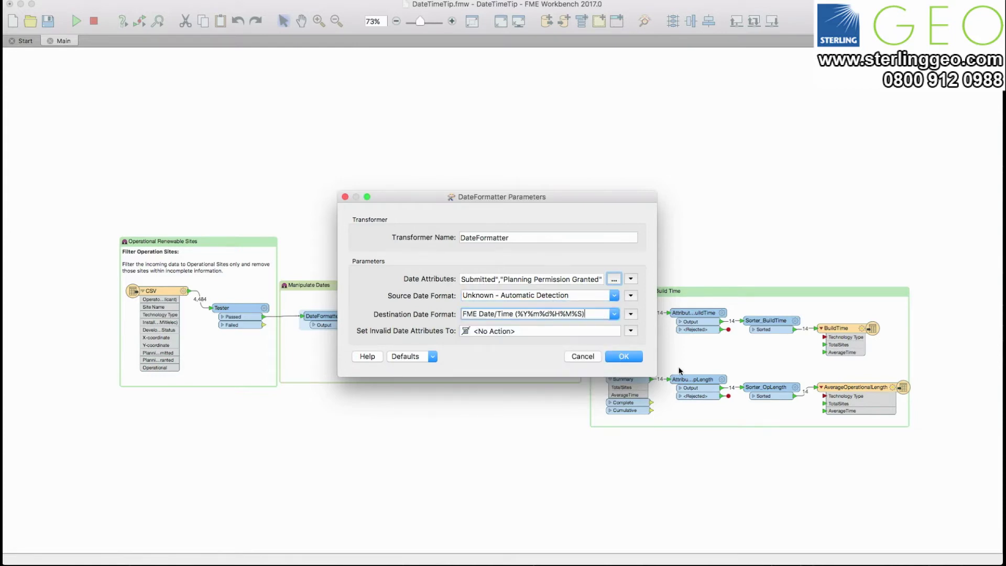
pyautogui.click(630, 356)
pyautogui.click(489, 325)
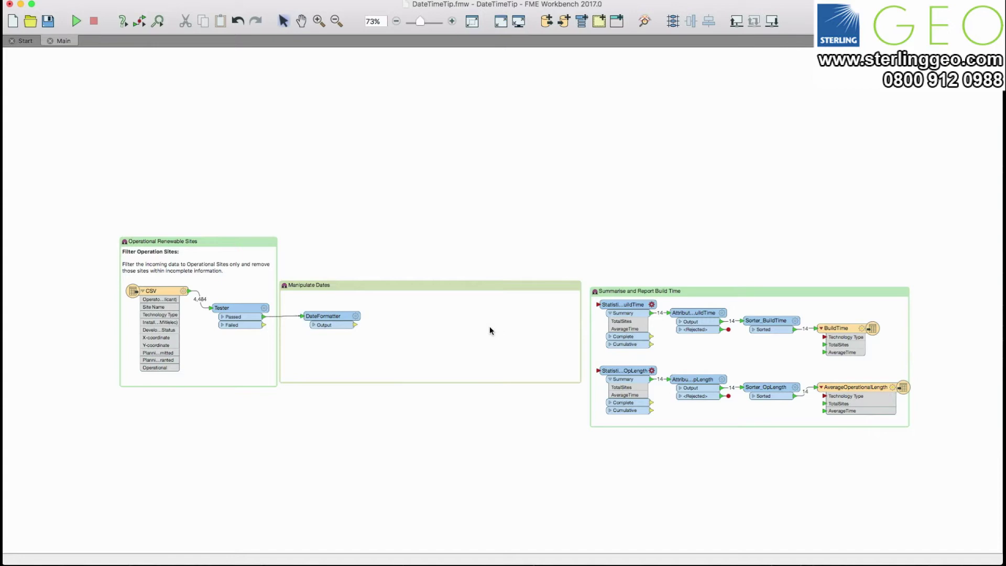
# Add a DateTimeCalculator from a 'date' search and place it beside the DateFormatter in Manipulate Dates.
pyautogui.write('date')
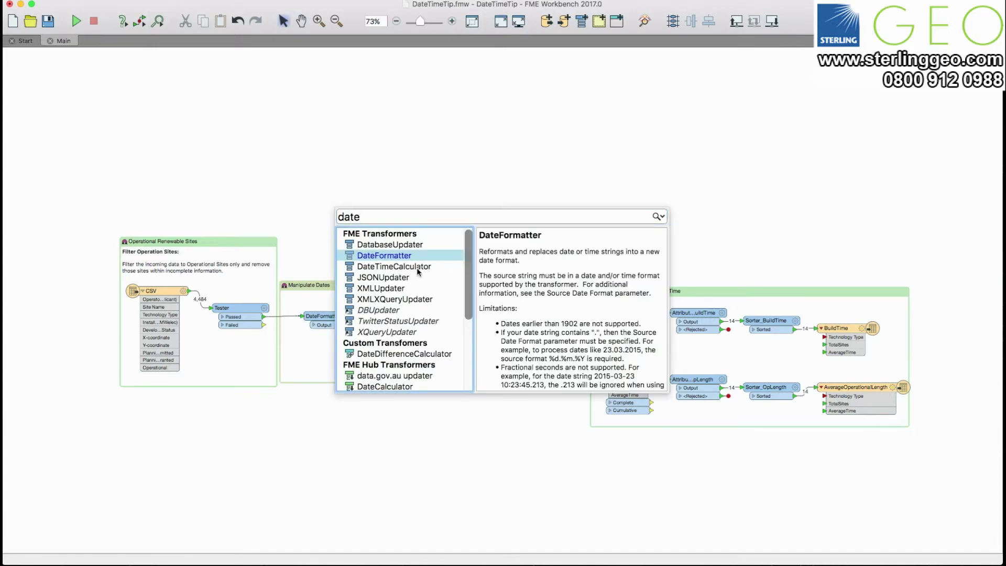
pyautogui.doubleClick(417, 267)
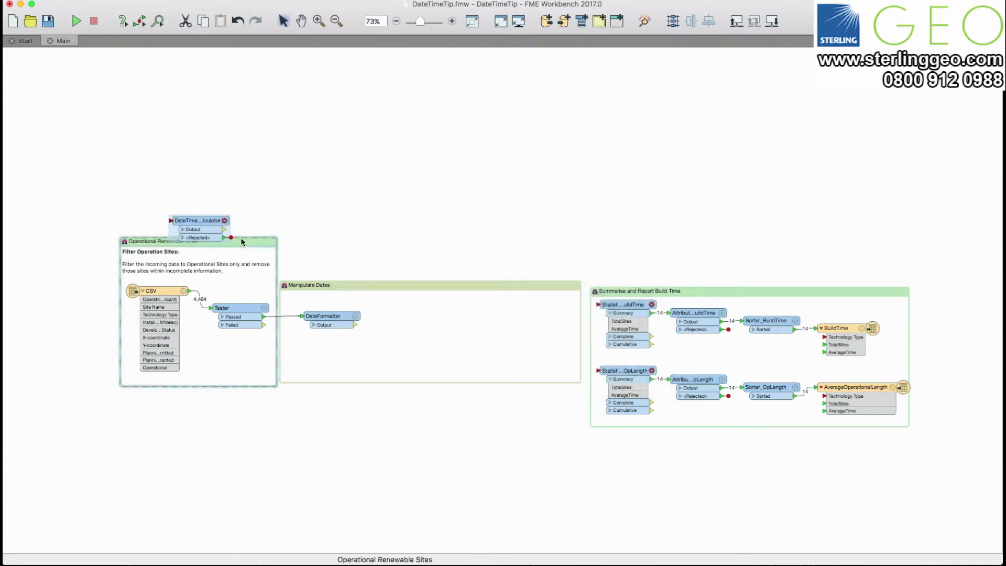
pyautogui.moveTo(202, 225)
pyautogui.mouseDown()
pyautogui.moveTo(403, 316)
pyautogui.moveTo(353, 326)
pyautogui.moveTo(375, 316)
pyautogui.moveTo(407, 327)
pyautogui.mouseUp()
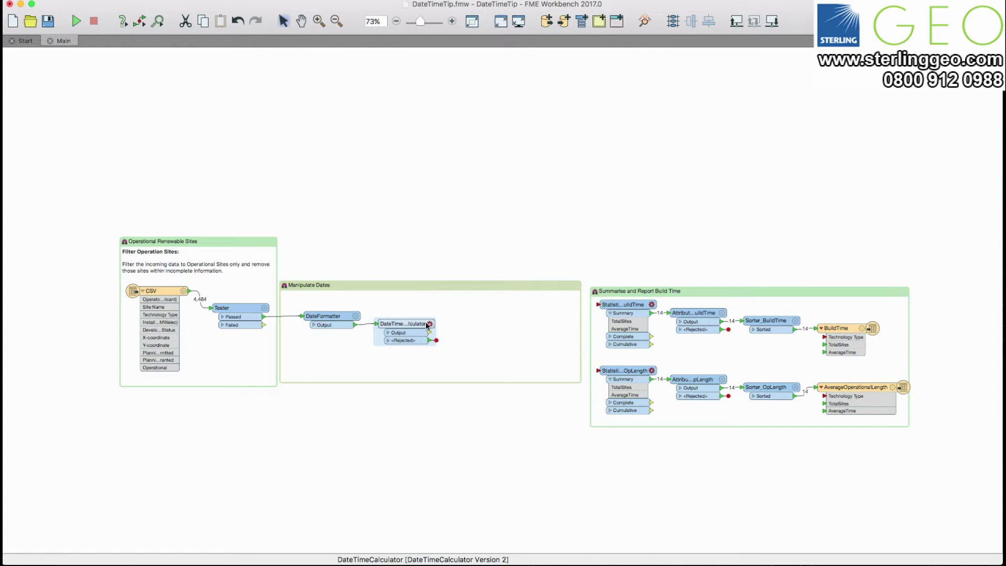
pyautogui.click(429, 324)
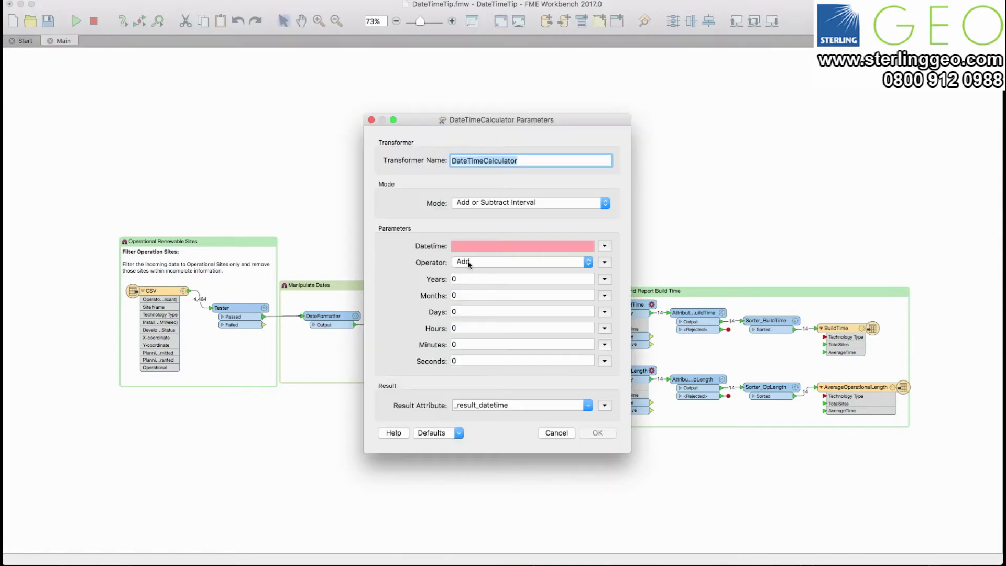
# Make the DateTimeCalculator compute the interval from Planning Application Submitted to Operational.
pyautogui.click(513, 207)
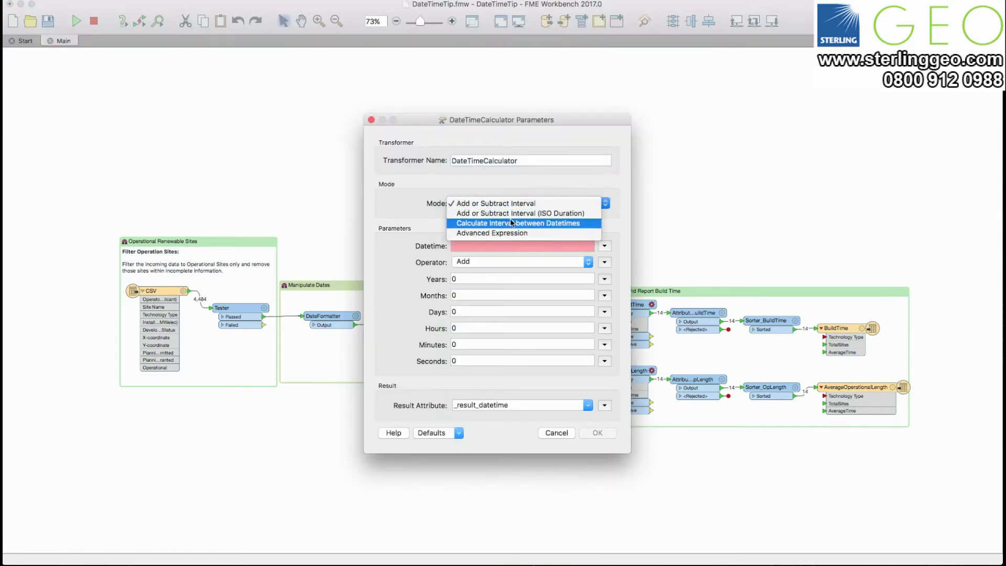
pyautogui.click(512, 223)
pyautogui.click(603, 250)
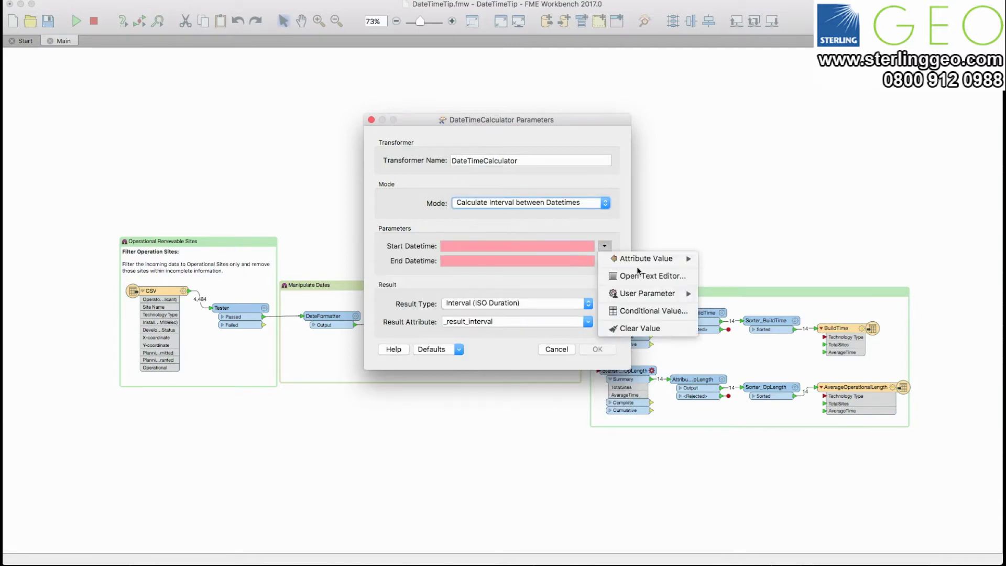
pyautogui.moveTo(644, 257)
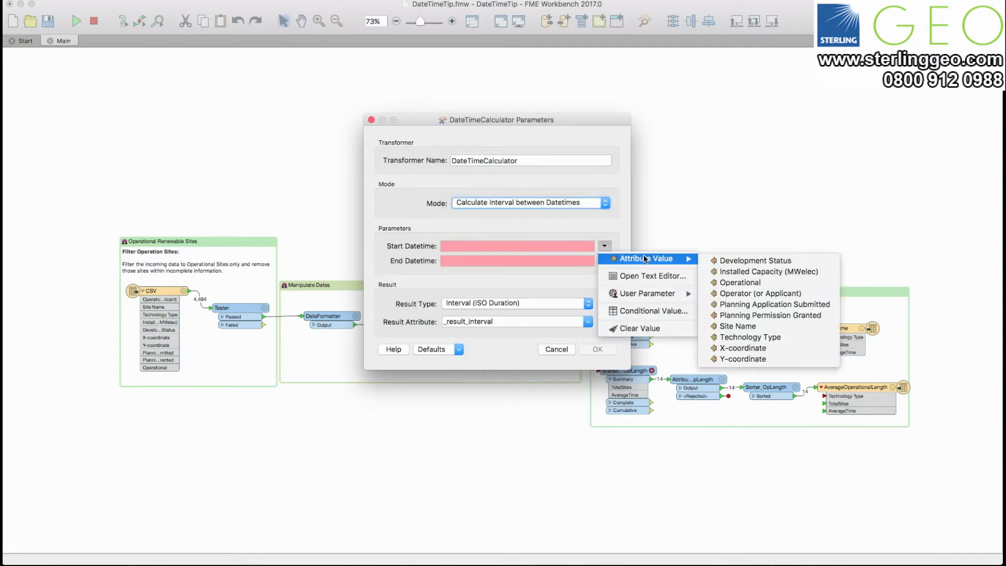
pyautogui.click(747, 307)
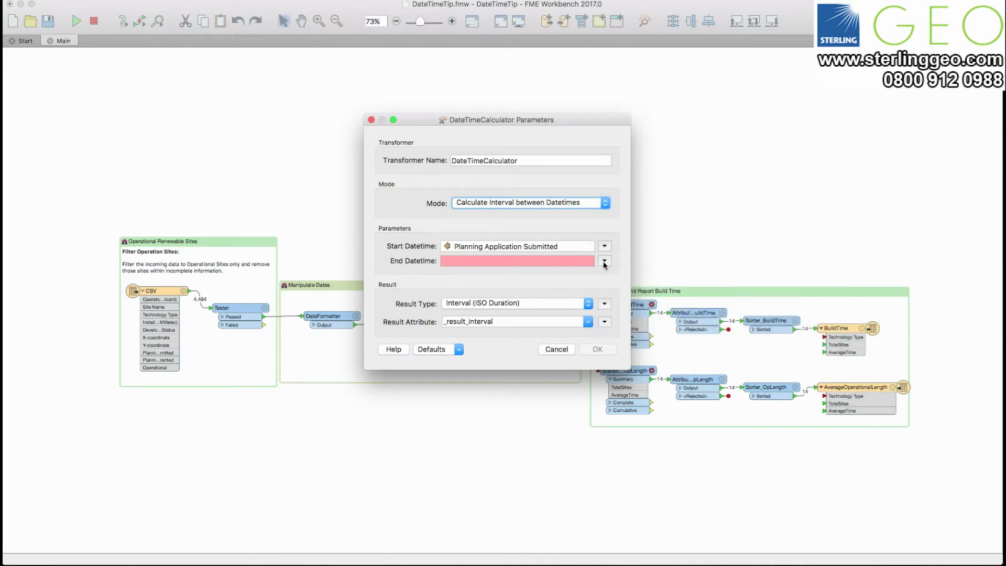
pyautogui.click(605, 261)
pyautogui.moveTo(630, 272)
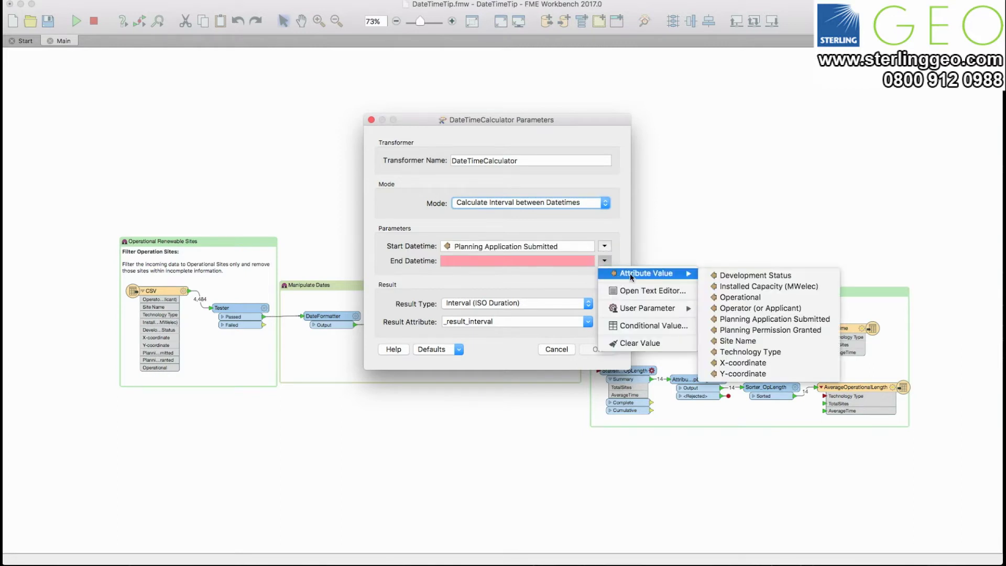
pyautogui.click(739, 298)
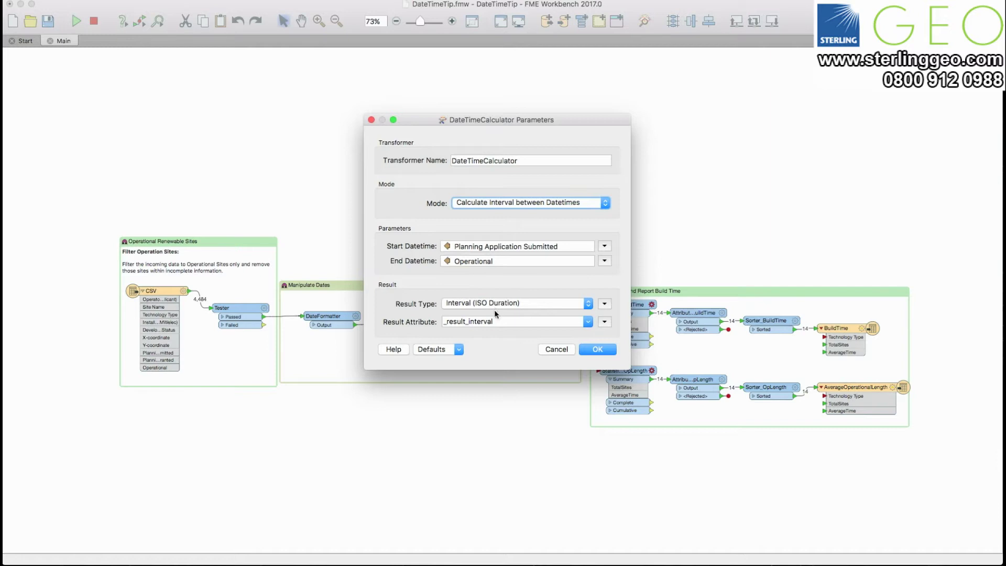
# Express the interval in Days, name the result BuildTime, and confirm the calculator.
pyautogui.click(512, 303)
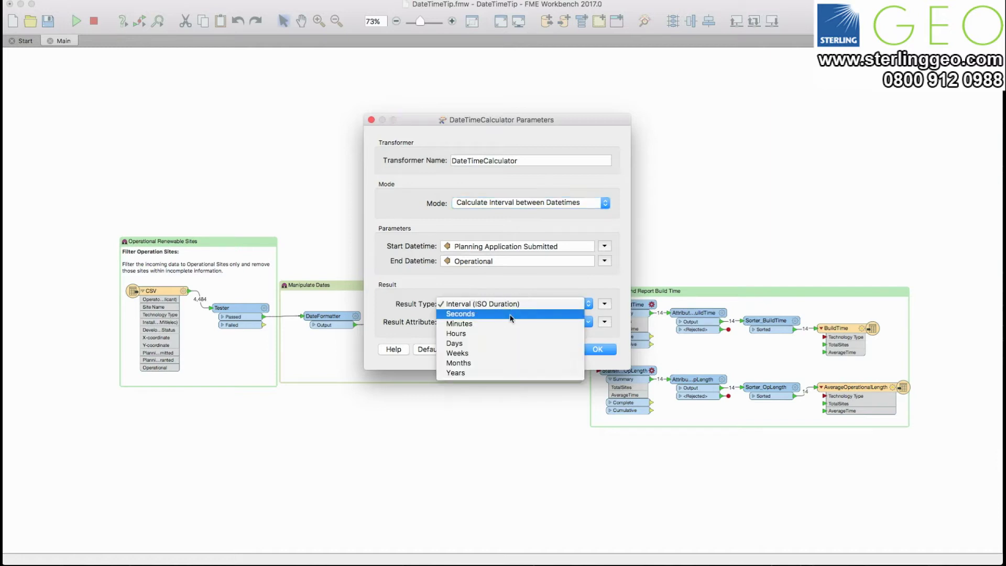
pyautogui.click(497, 343)
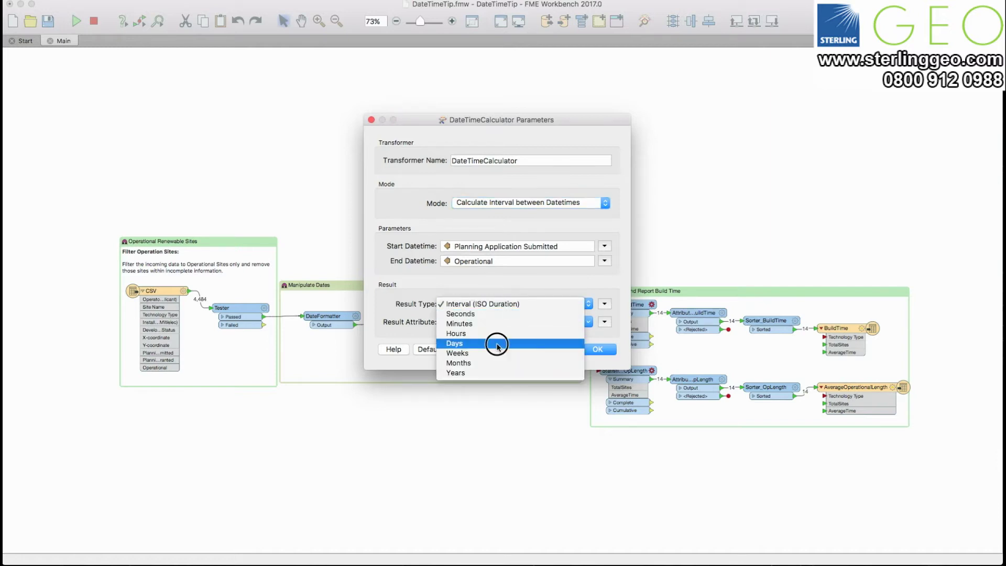
pyautogui.click(501, 321)
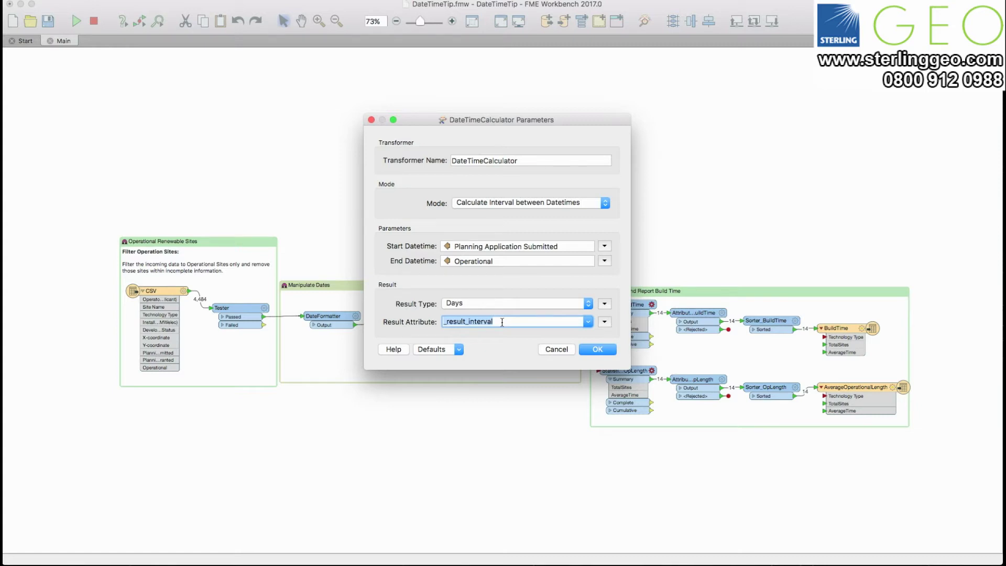
pyautogui.write('BuildTime')
pyautogui.click(598, 349)
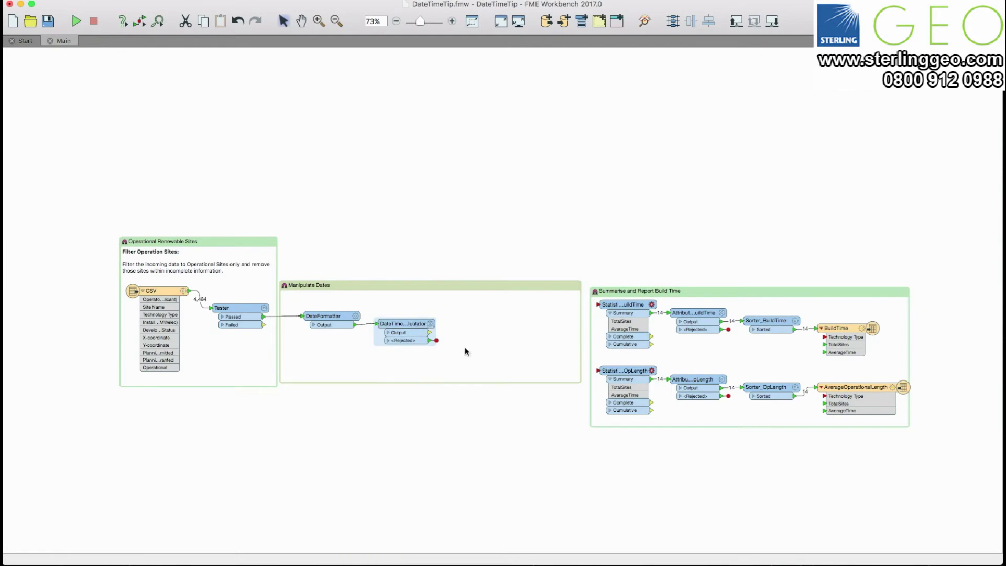
# Add an AttributeManager after the DateTimeCalculator using a 'man' transformer search.
pyautogui.write('att')
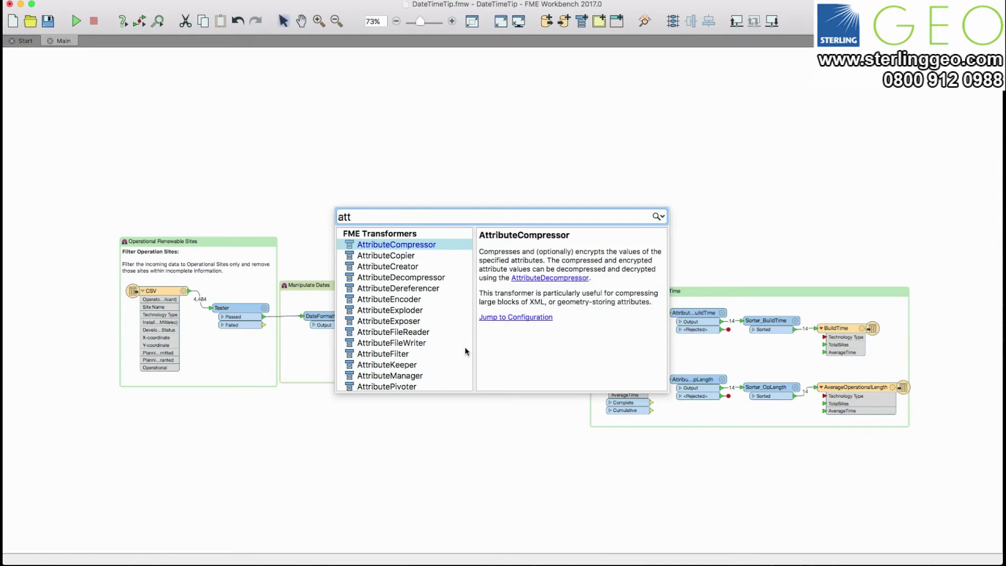
pyautogui.press('Down')
pyautogui.press('Down')
pyautogui.press('BackSpace')
pyautogui.press('BackSpace')
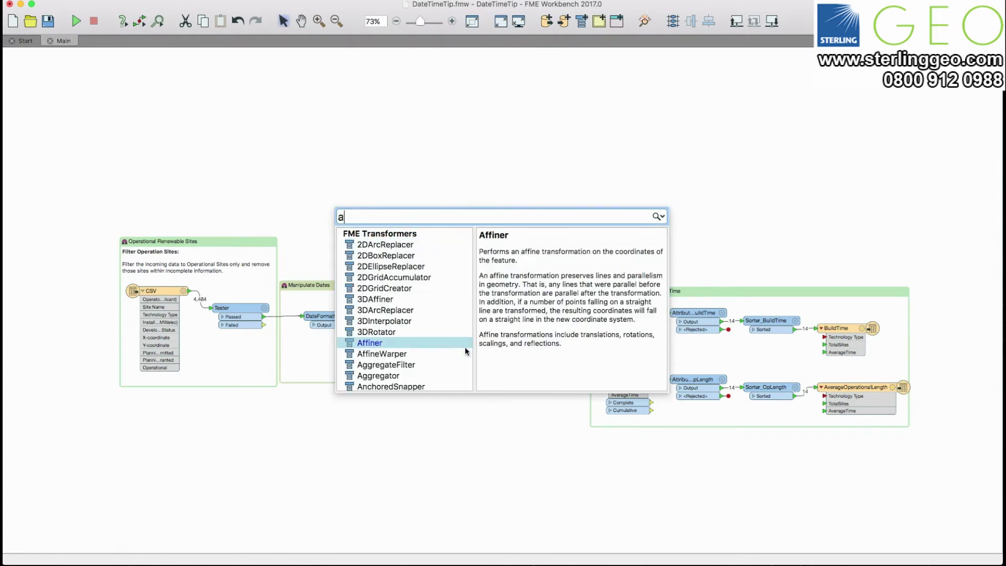
pyautogui.press('BackSpace')
pyautogui.write('man')
pyautogui.press('Return')
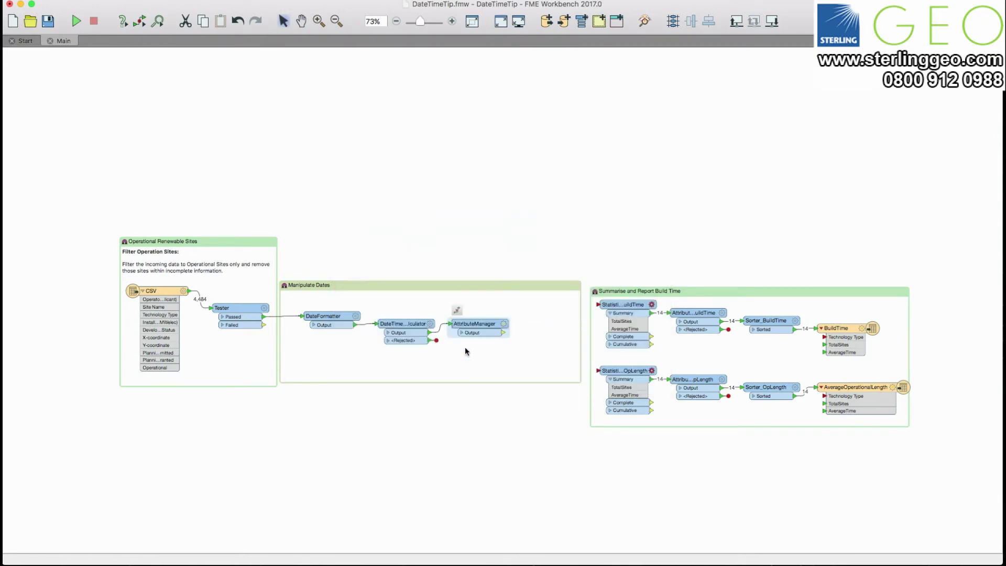
pyautogui.doubleClick(503, 330)
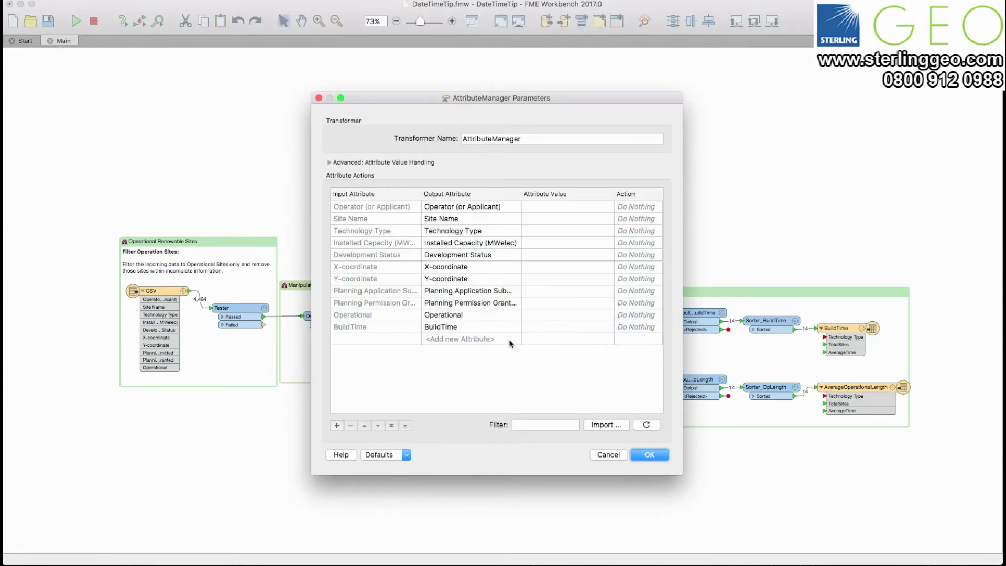
# Create a DaysOperational attribute with Set Value and open the Text Editor for its value.
pyautogui.click(499, 340)
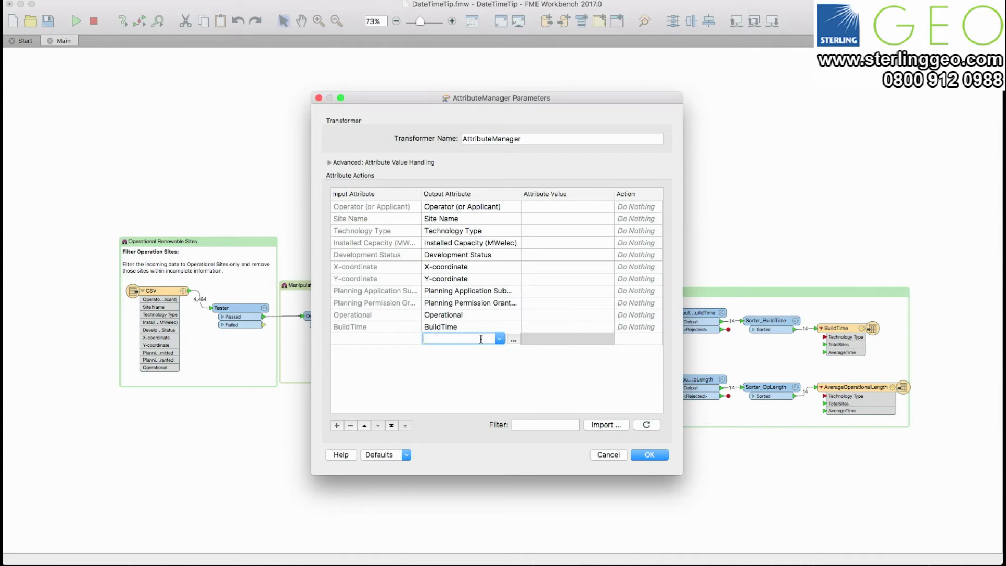
pyautogui.write('DaysOperational')
pyautogui.click(574, 340)
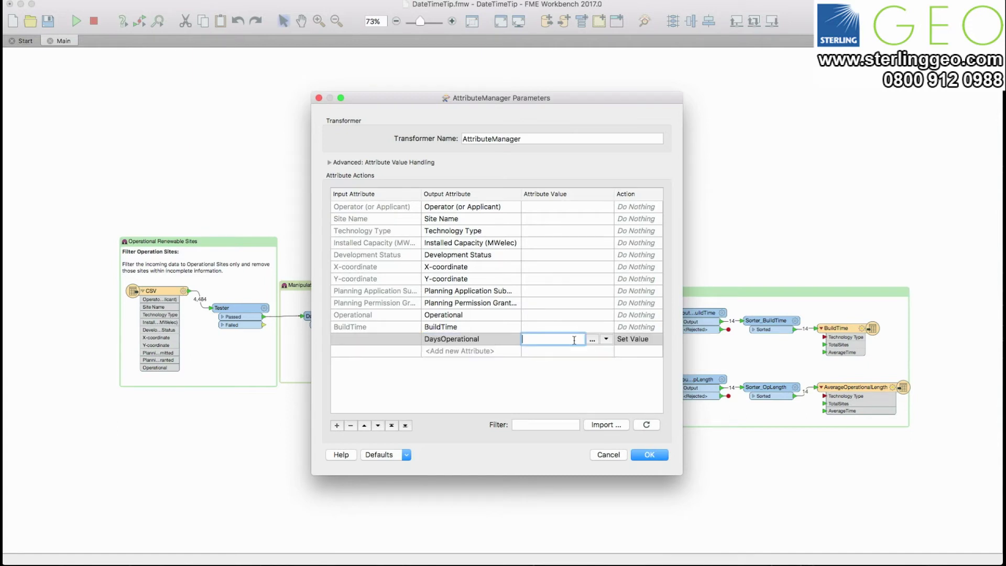
pyautogui.click(605, 339)
pyautogui.click(622, 366)
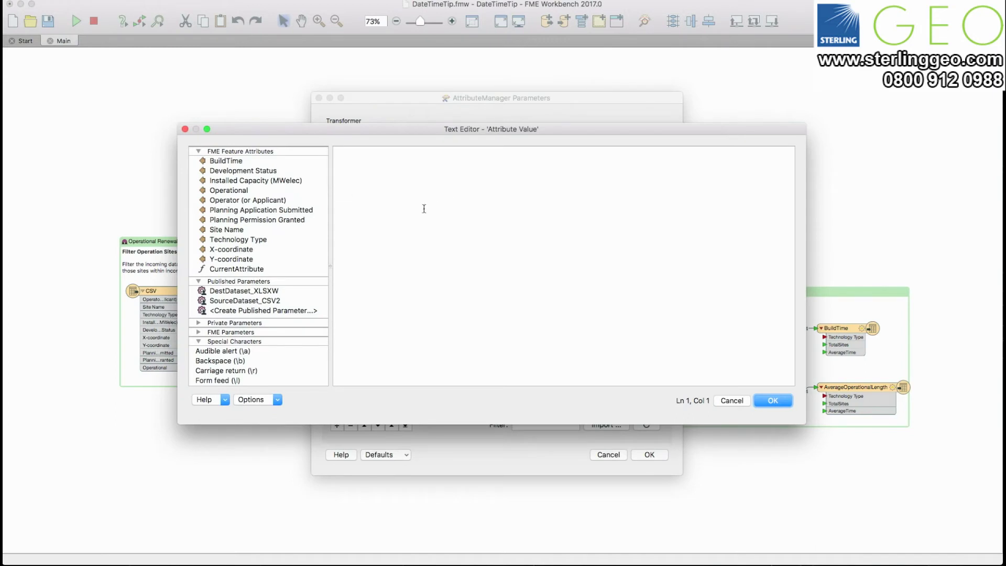
pyautogui.scroll(-15, 285, 216)
pyautogui.scroll(-5, 287, 216)
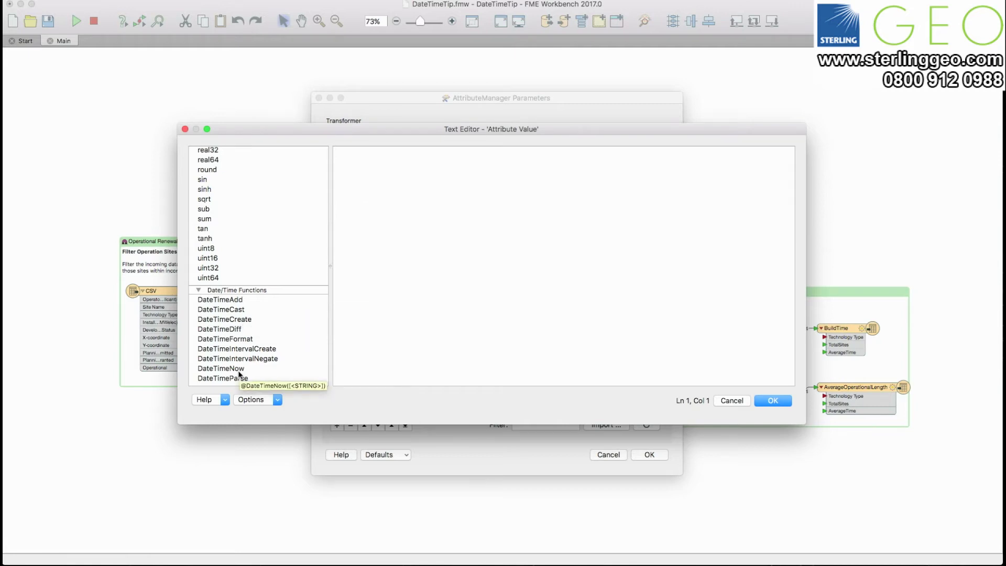
pyautogui.doubleClick(240, 329)
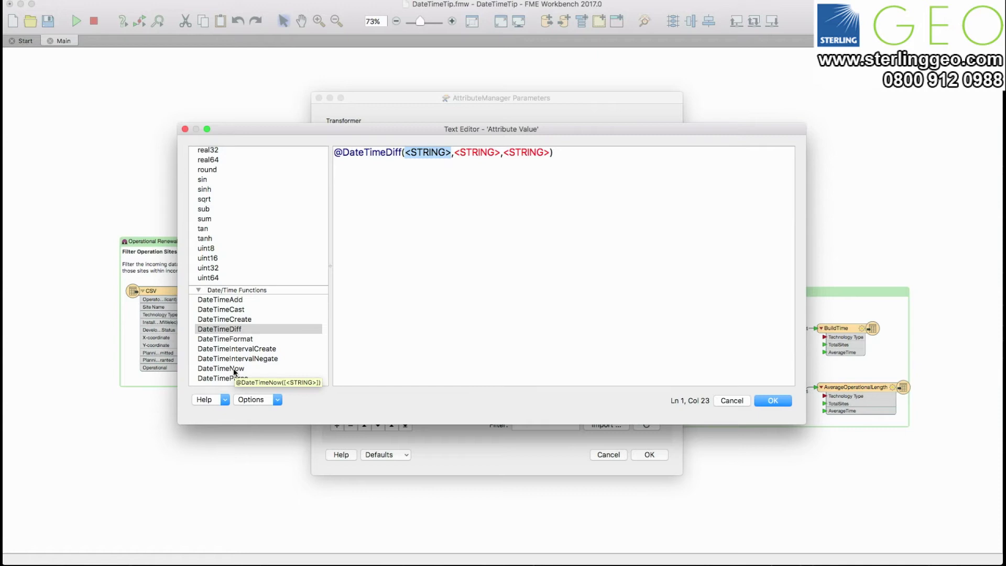
pyautogui.doubleClick(240, 309)
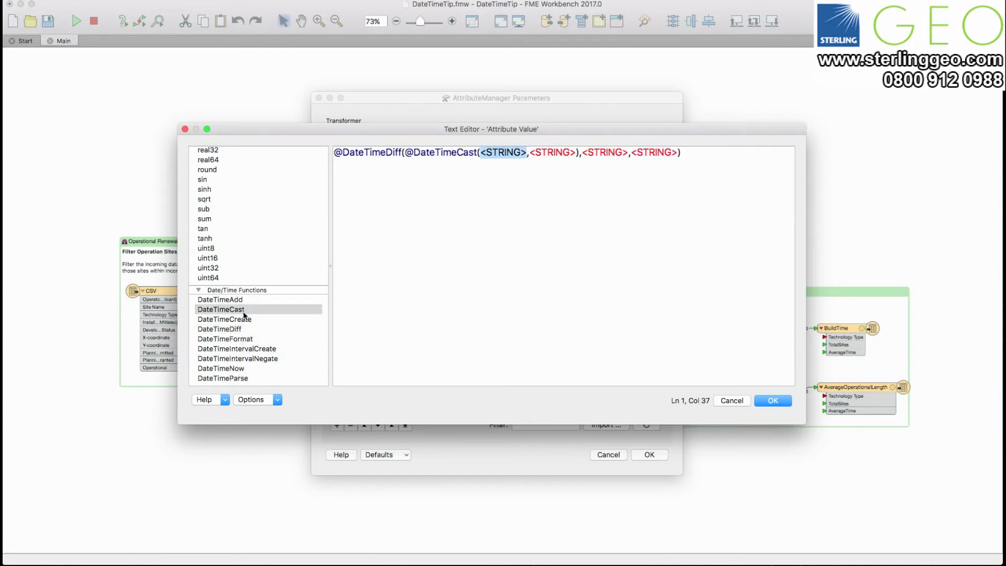
pyautogui.doubleClick(232, 370)
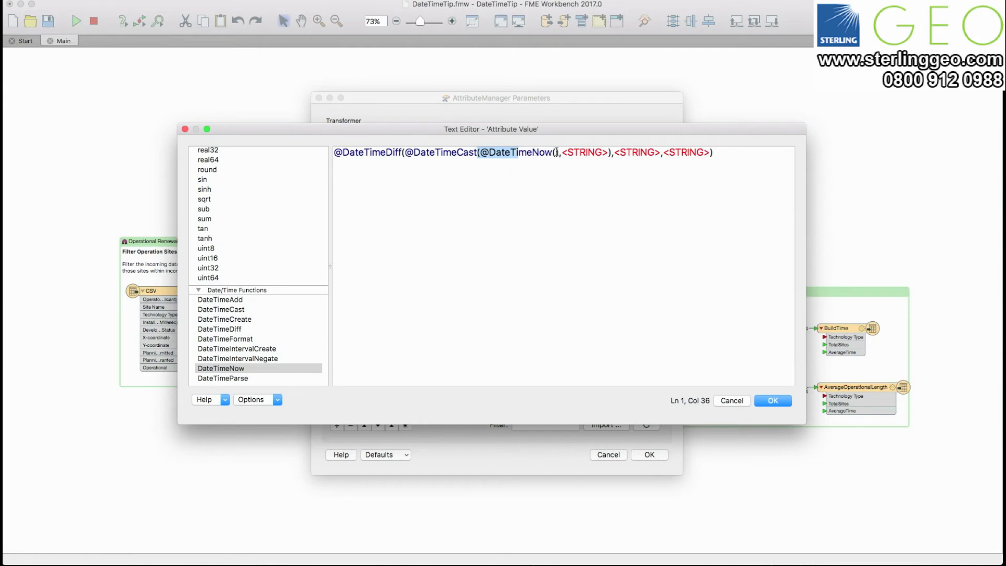
pyautogui.moveTo(562, 152); pyautogui.dragTo(607, 152)
pyautogui.write('date')
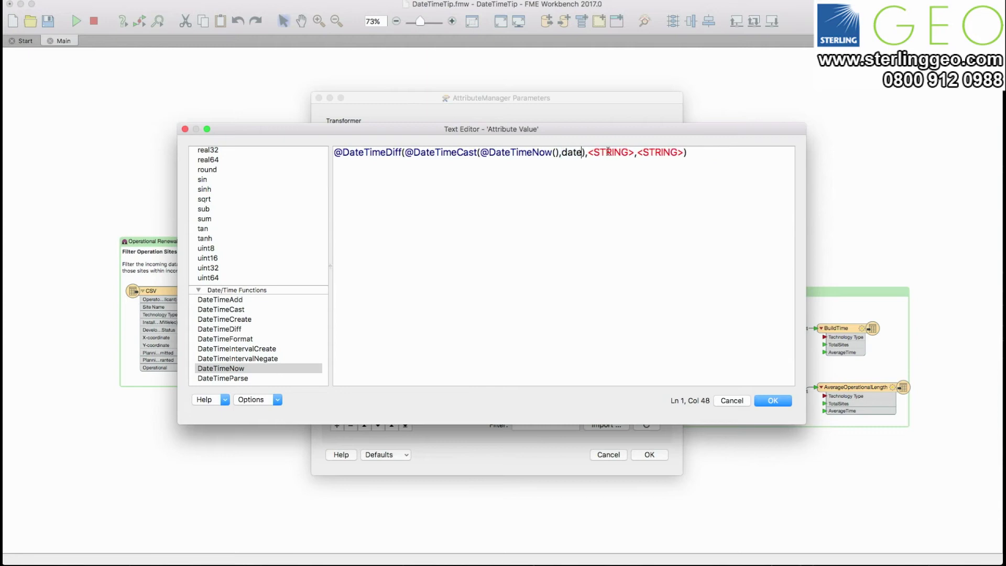
pyautogui.click(614, 168)
pyautogui.moveTo(587, 154); pyautogui.dragTo(633, 153)
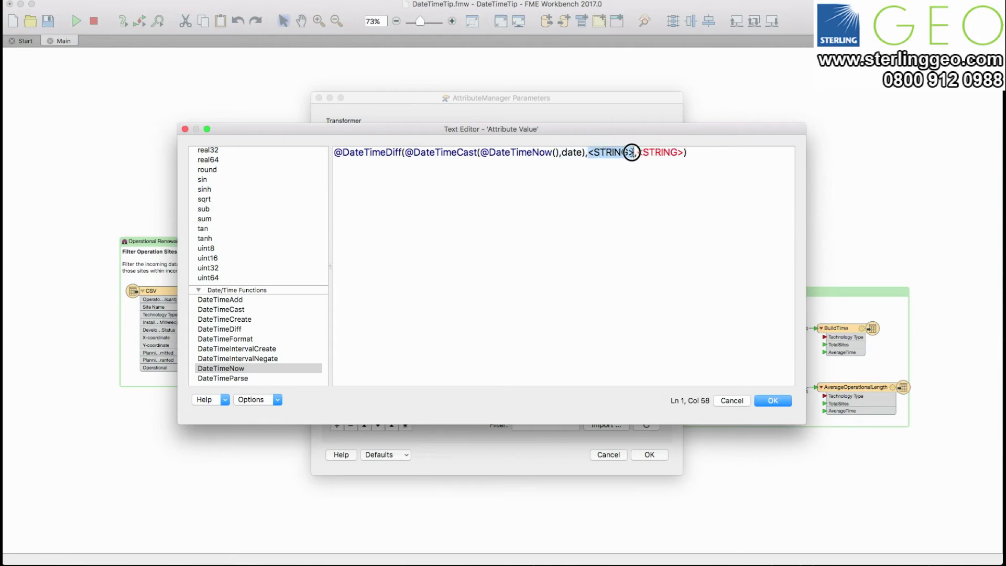
pyautogui.scroll(10, 263, 190)
pyautogui.scroll(5, 263, 190)
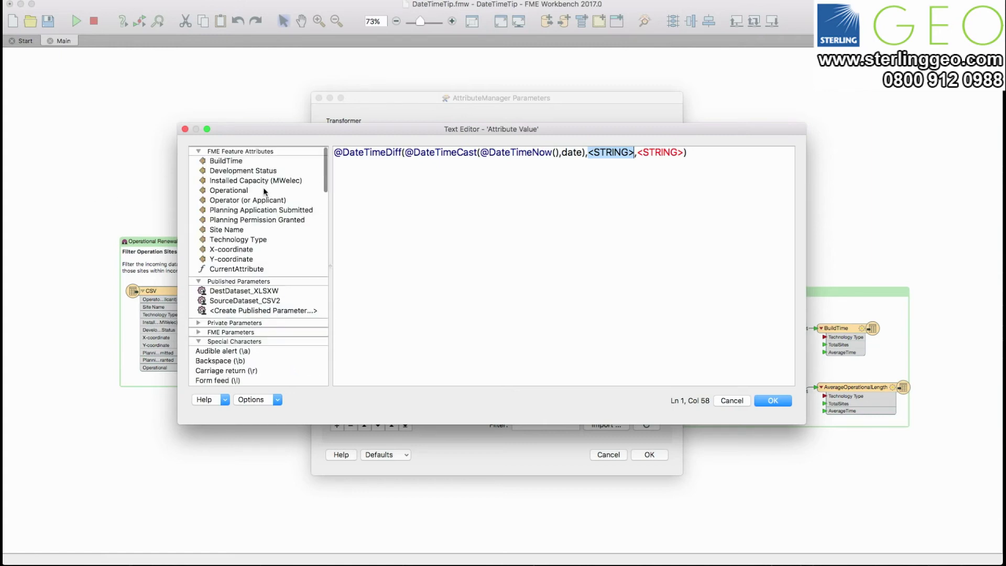
pyautogui.doubleClick(241, 190)
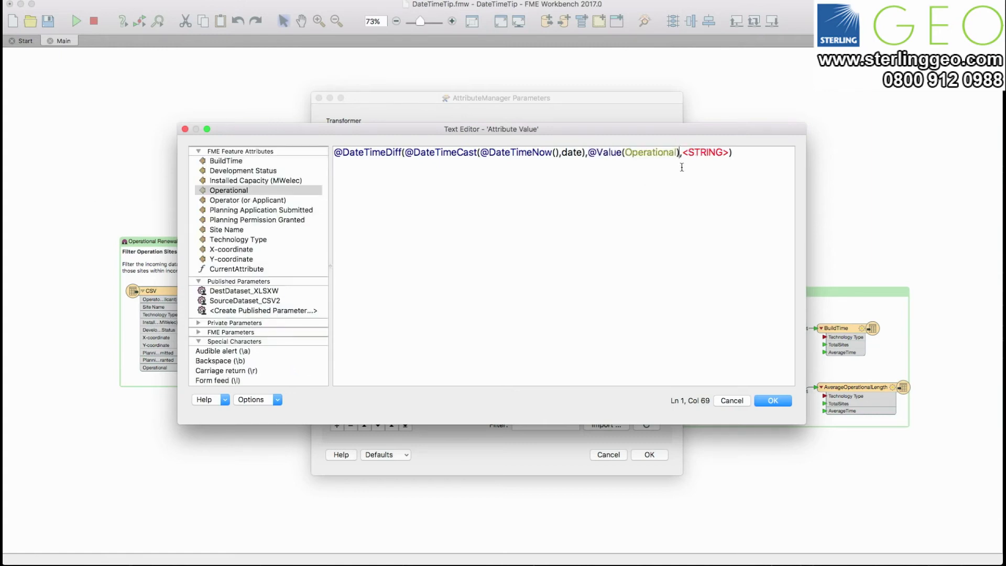
pyautogui.moveTo(682, 152); pyautogui.dragTo(728, 152)
pyautogui.write('days')
pyautogui.click(769, 406)
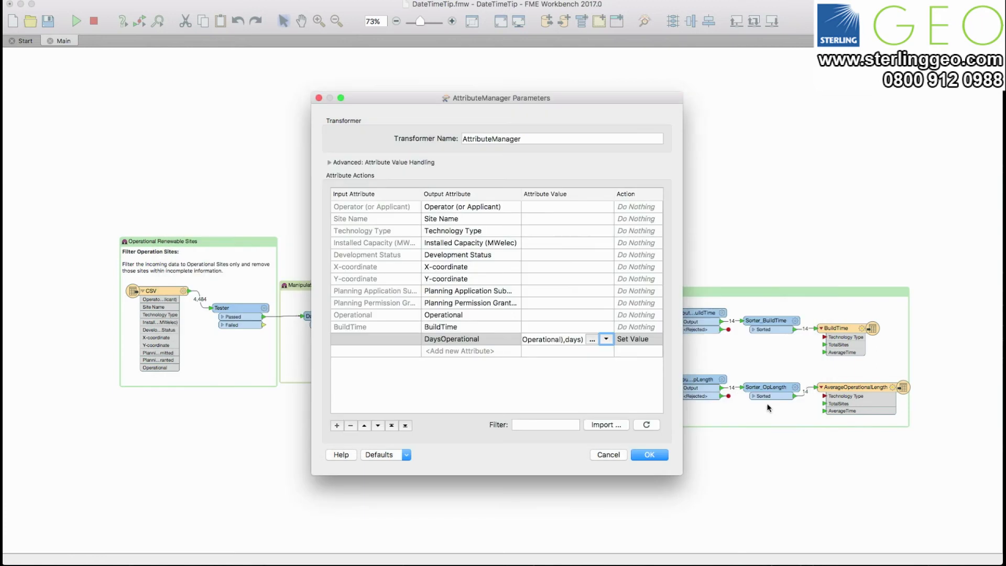
# Confirm the AttributeManager, wire its Output to both Statistics transformers, and rerun the workspace.
pyautogui.click(645, 455)
pyautogui.click(654, 460)
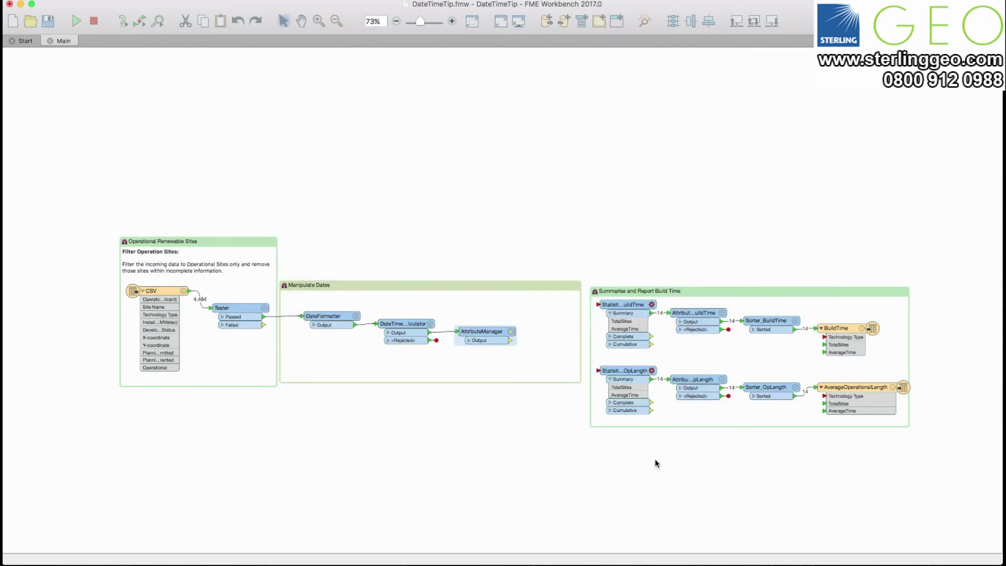
pyautogui.moveTo(509, 340); pyautogui.dragTo(598, 309)
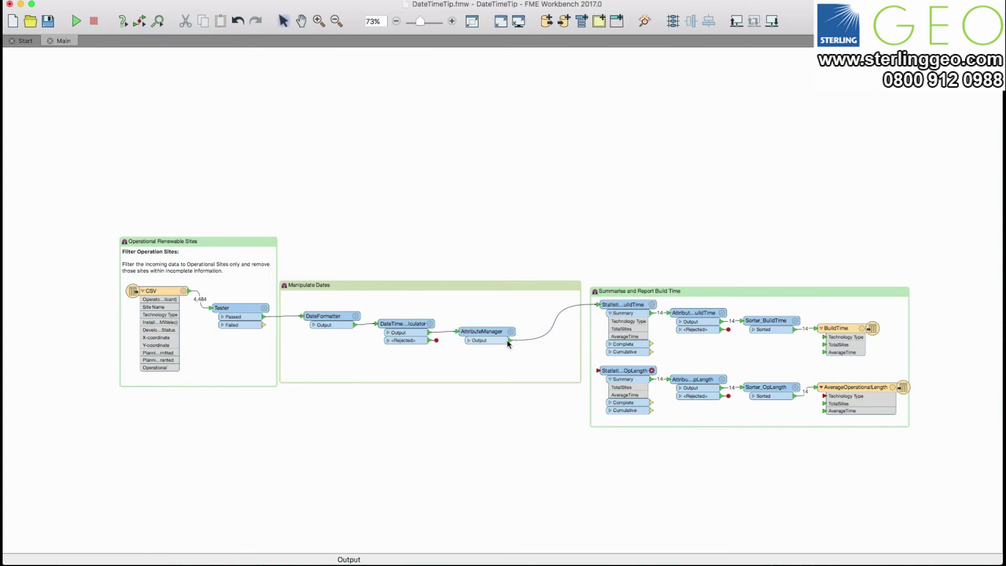
pyautogui.moveTo(512, 343); pyautogui.dragTo(597, 370)
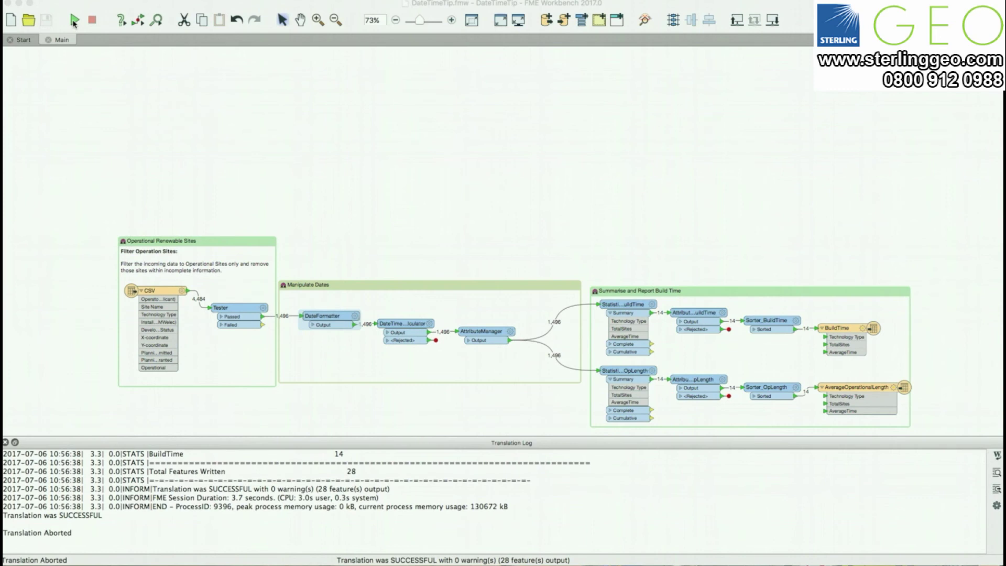
pyautogui.click(76, 21)
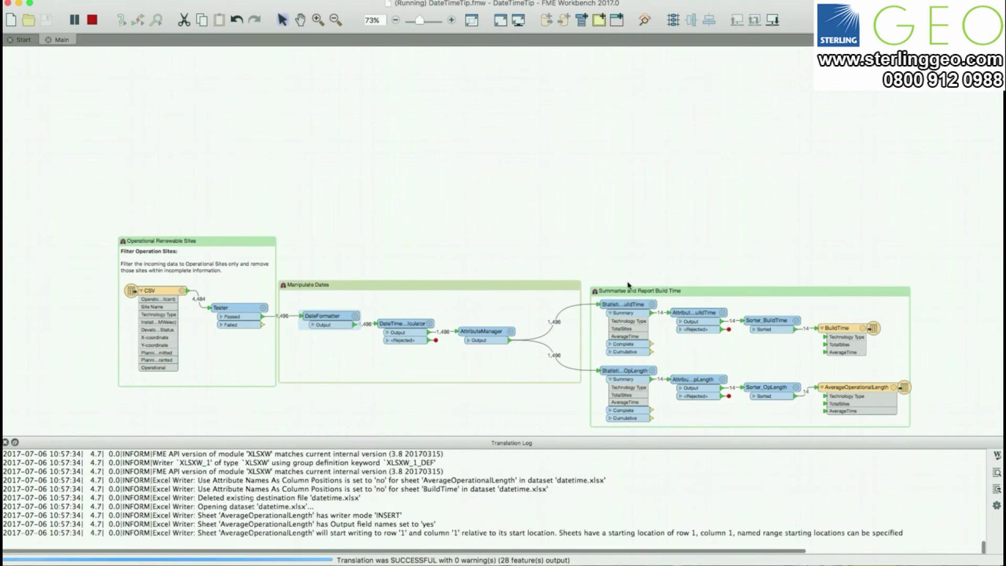
# Open the written datetime.xlsx from the BuildTime writer's output folder.
pyautogui.click(850, 326)
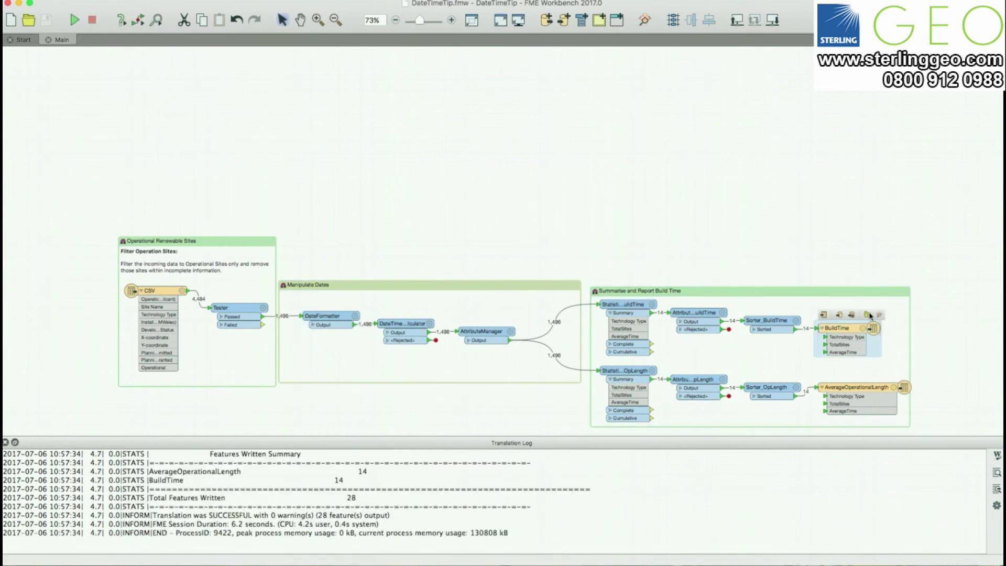
pyautogui.click(867, 314)
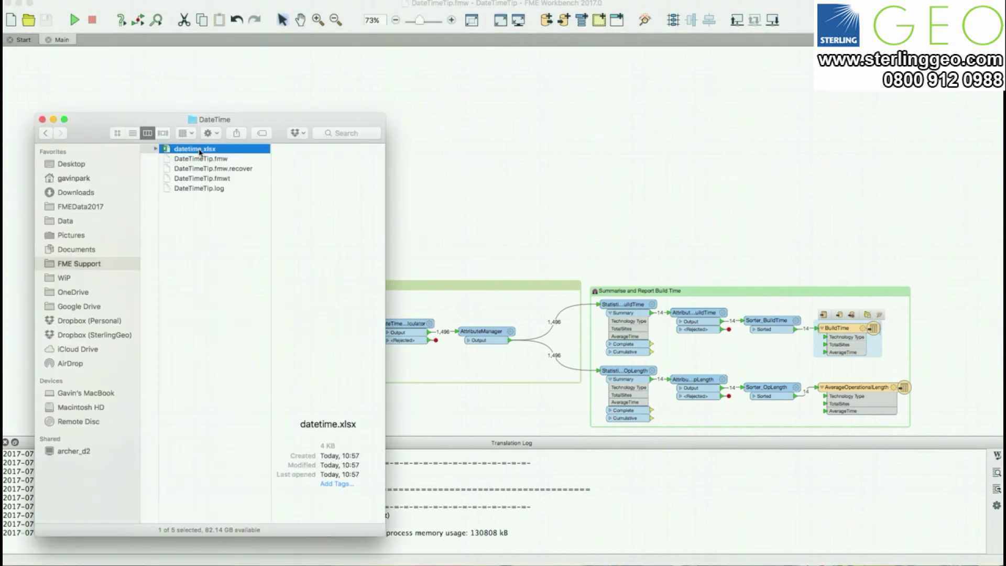
pyautogui.doubleClick(198, 150)
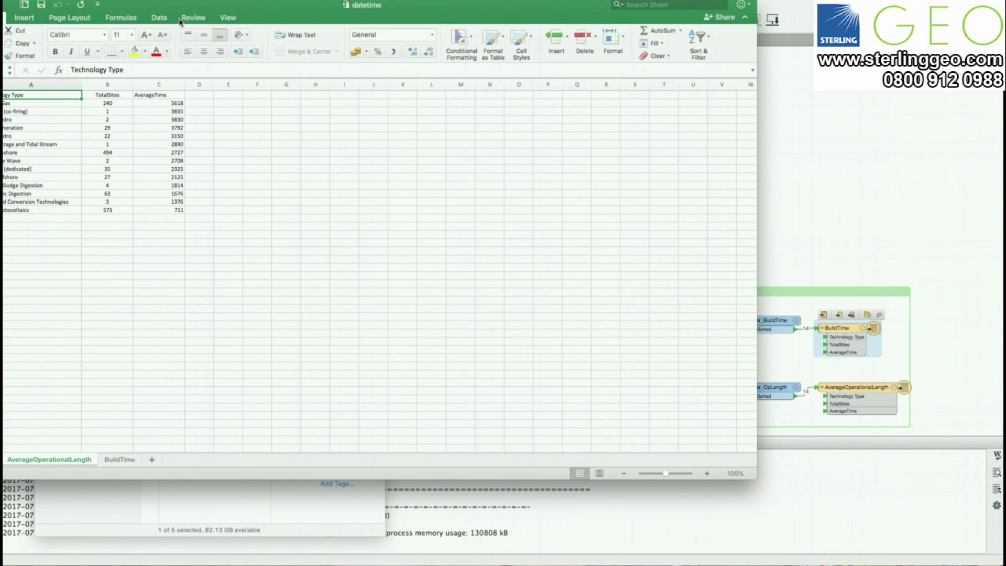
# Check the Solar Photovoltaics and Anaerobic Digestion averages, then show the BuildTime sheet.
pyautogui.moveTo(179, 21); pyautogui.dragTo(348, 52)
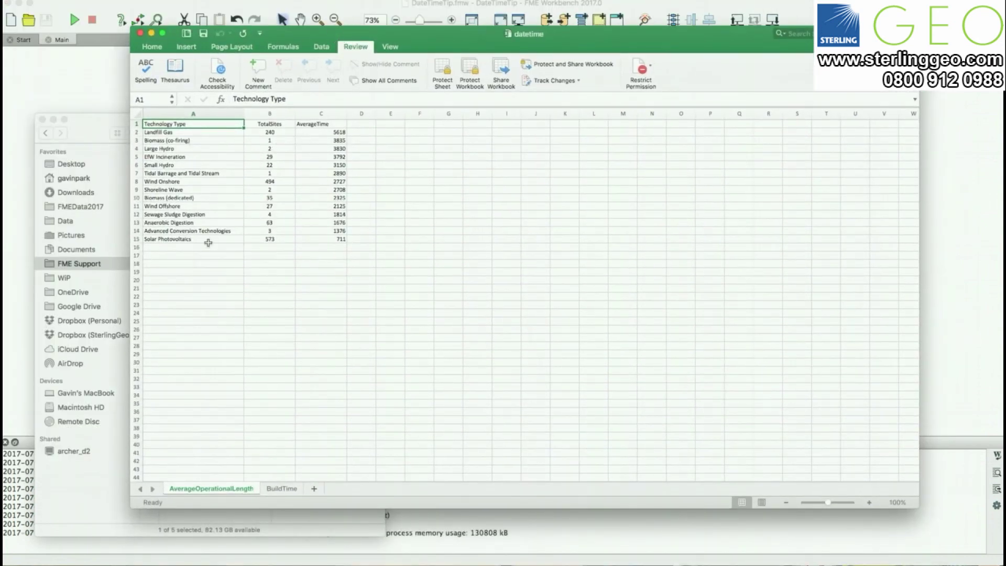
pyautogui.click(311, 237)
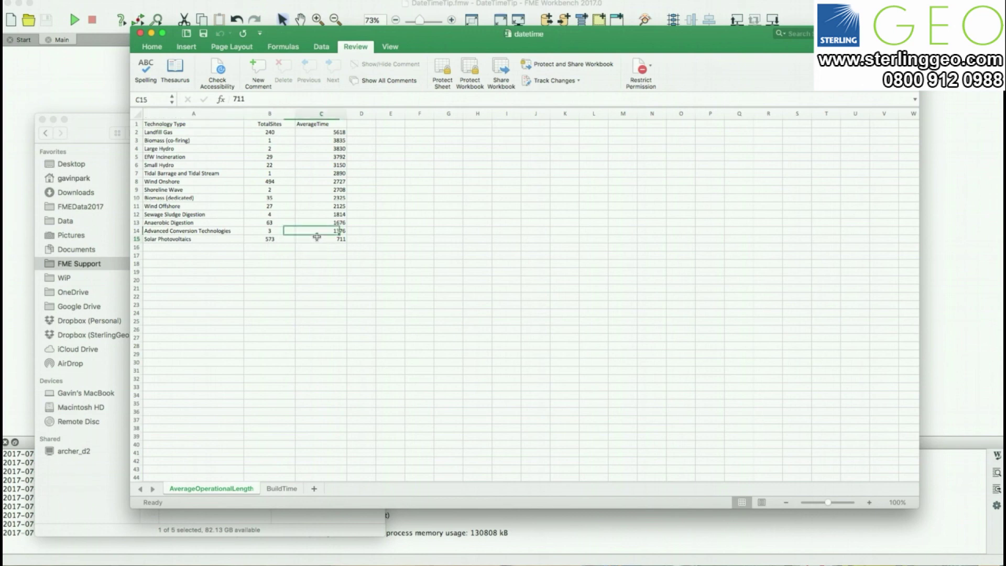
pyautogui.click(324, 222)
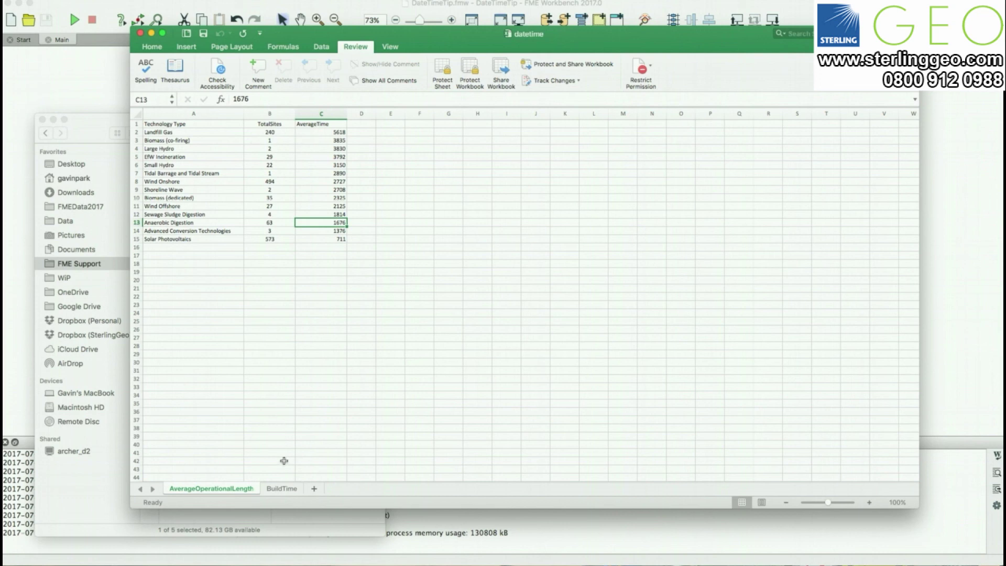
pyautogui.click(282, 488)
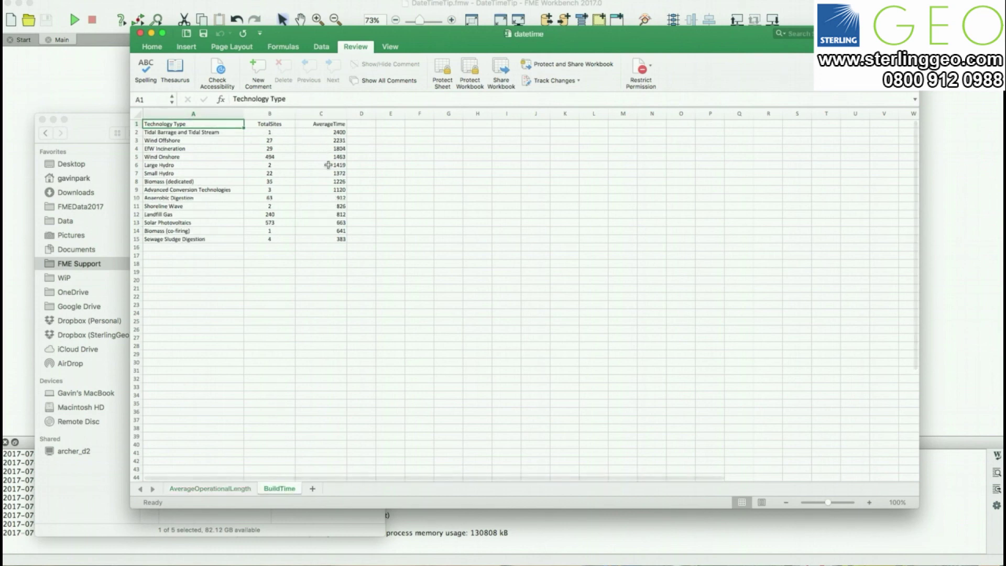